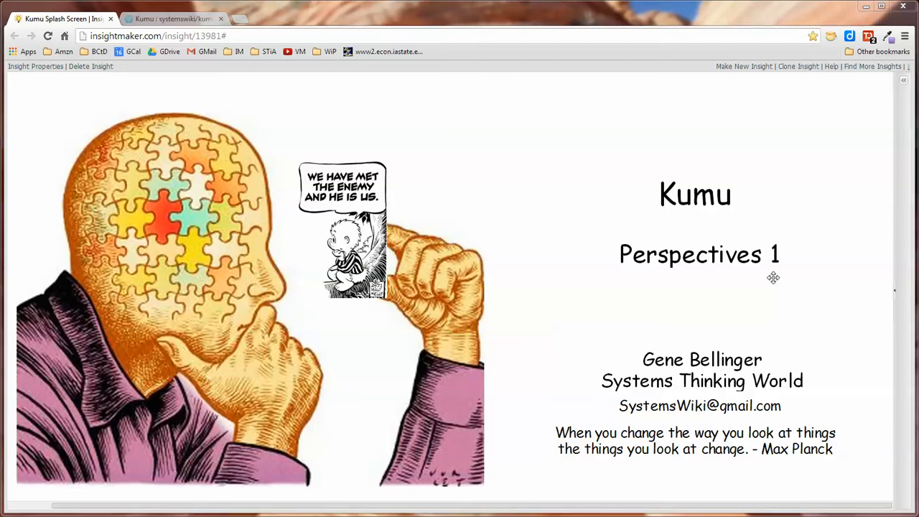
# Switch to the Kumu map tab and browse several elements, including Your First Map, Getting Started and Finding Help.
pyautogui.click(185, 19)
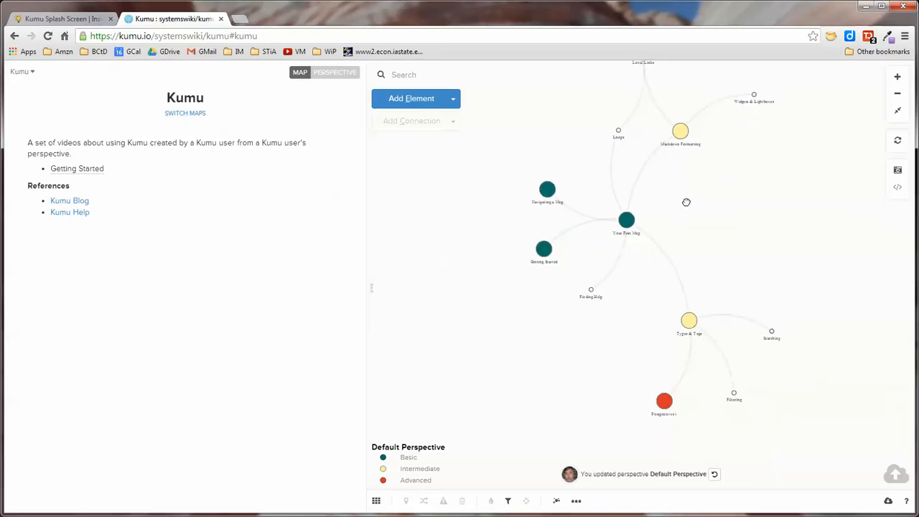
pyautogui.click(610, 228)
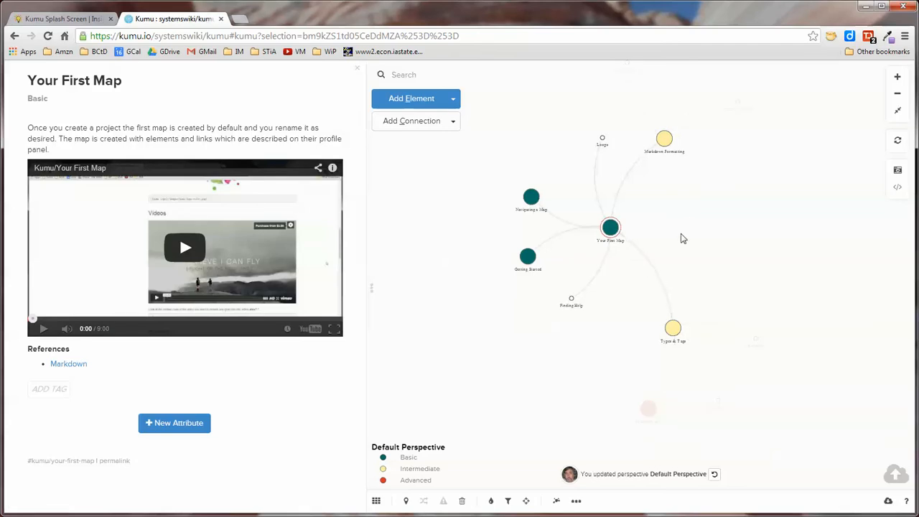
pyautogui.scroll(3, 682, 238)
pyautogui.moveTo(679, 239); pyautogui.dragTo(701, 239)
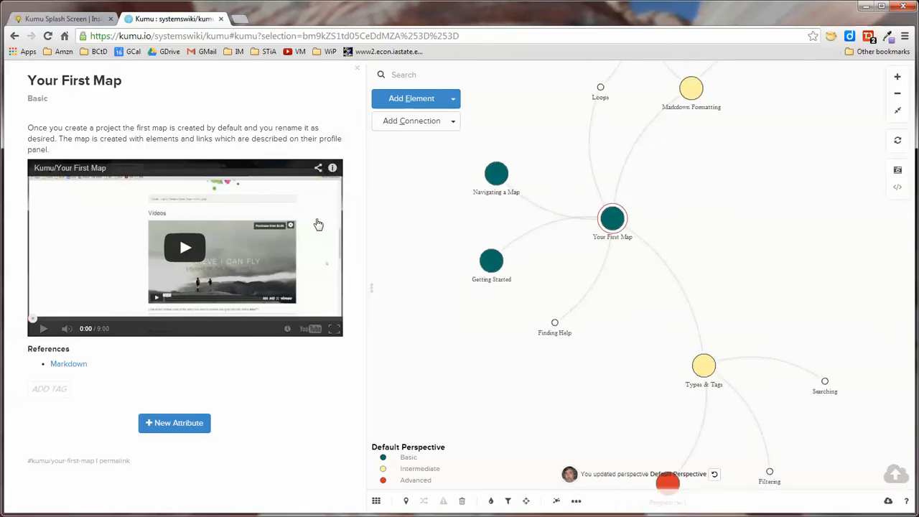
pyautogui.click(495, 268)
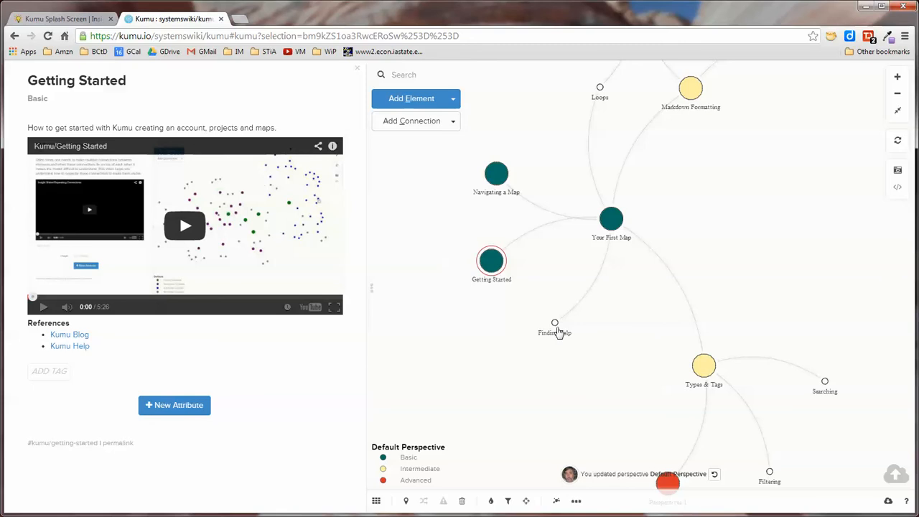
pyautogui.click(554, 324)
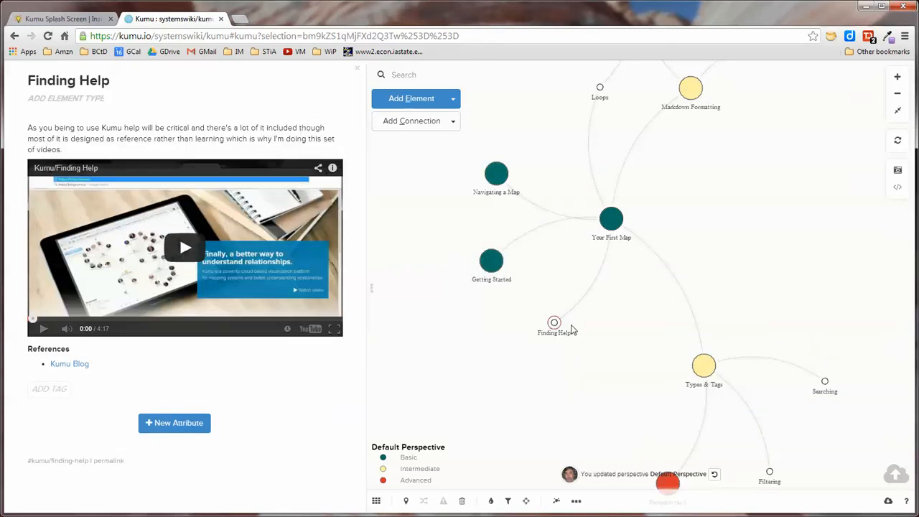
# Set the Finding Help element's type to Basic.
pyautogui.moveTo(271, 85)
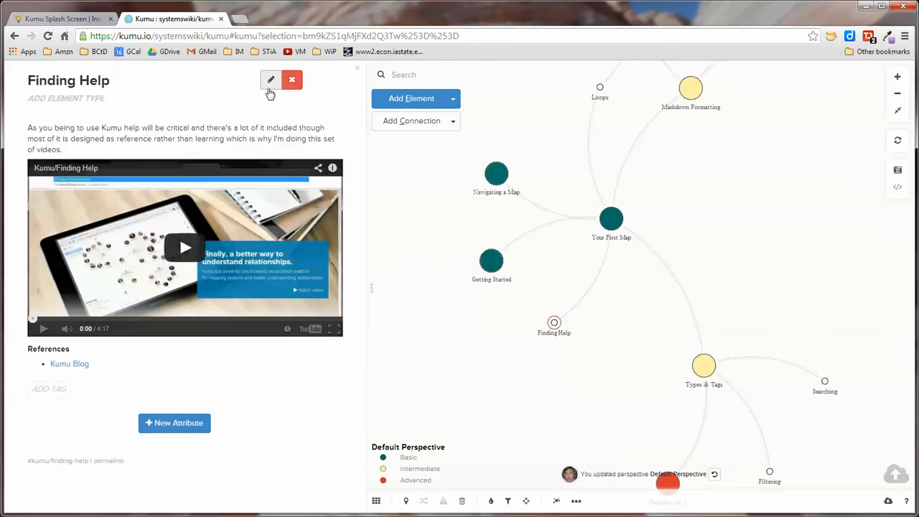
pyautogui.click(291, 103)
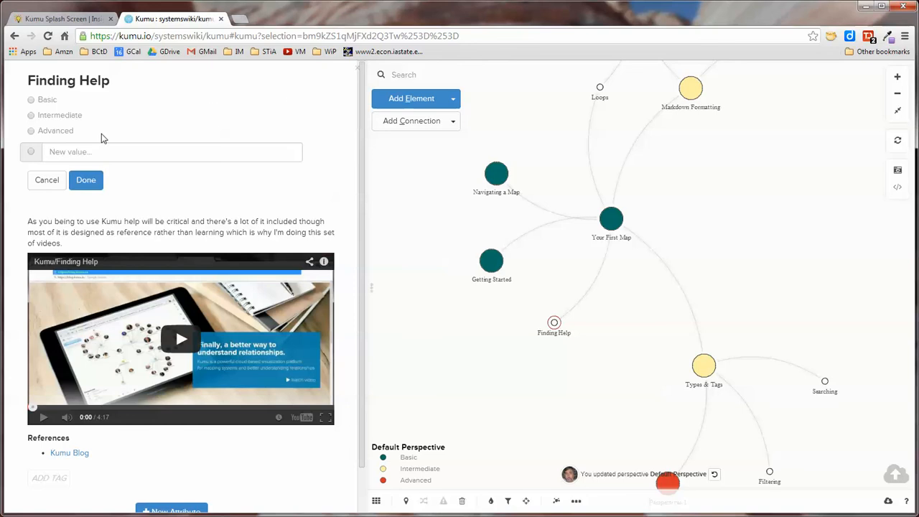
pyautogui.click(31, 100)
pyautogui.click(86, 180)
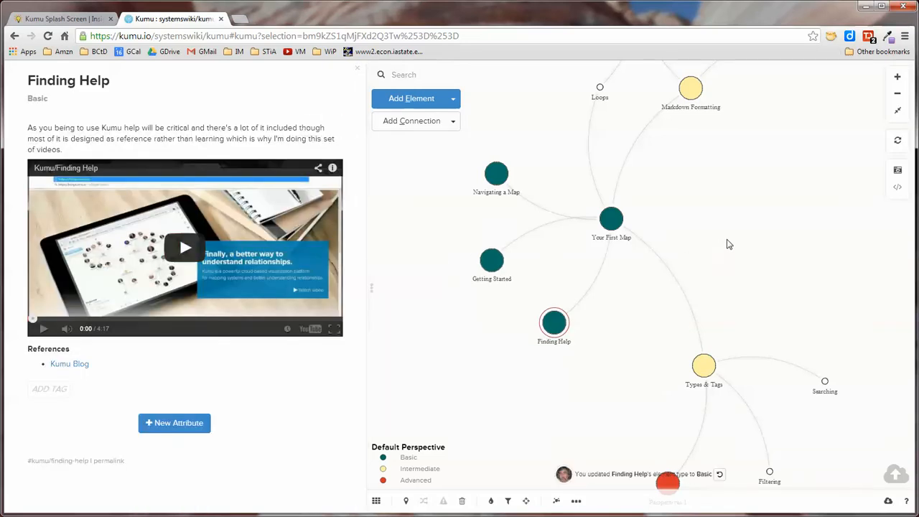
# Select the Widgets & Lightboxes element and set its type to Intermediate.
pyautogui.moveTo(728, 219); pyautogui.dragTo(745, 334)
pyautogui.click(769, 217)
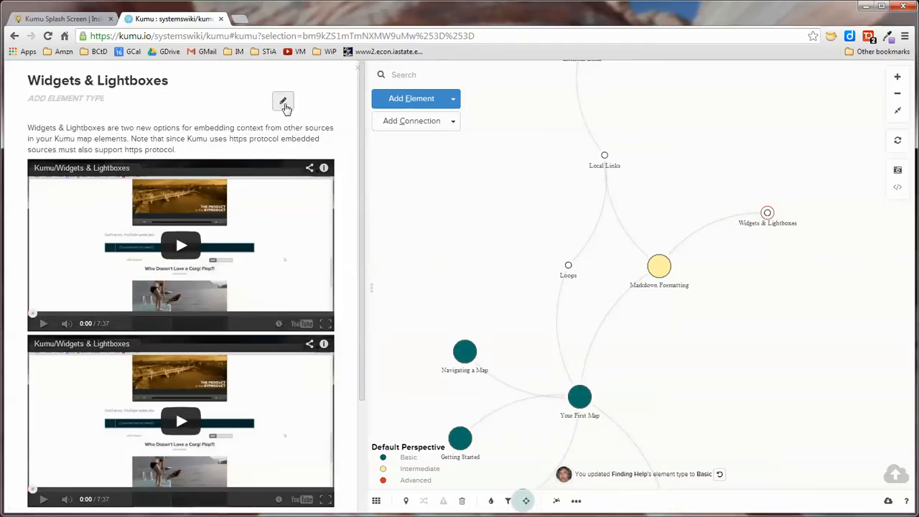
pyautogui.click(283, 101)
pyautogui.click(32, 115)
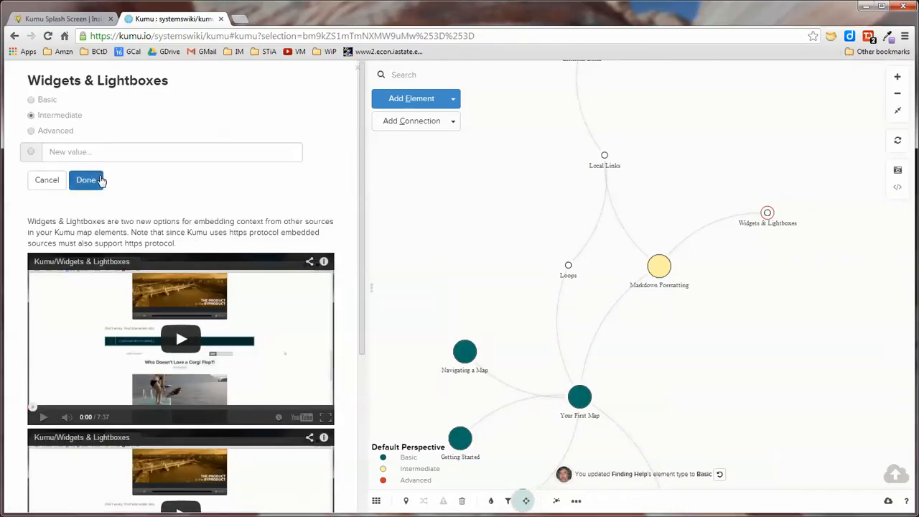
pyautogui.click(86, 179)
# Deselect the element, switch to the Default Perspective panel and save its filter settings.
pyautogui.moveTo(703, 312); pyautogui.dragTo(726, 175)
pyautogui.click(531, 166)
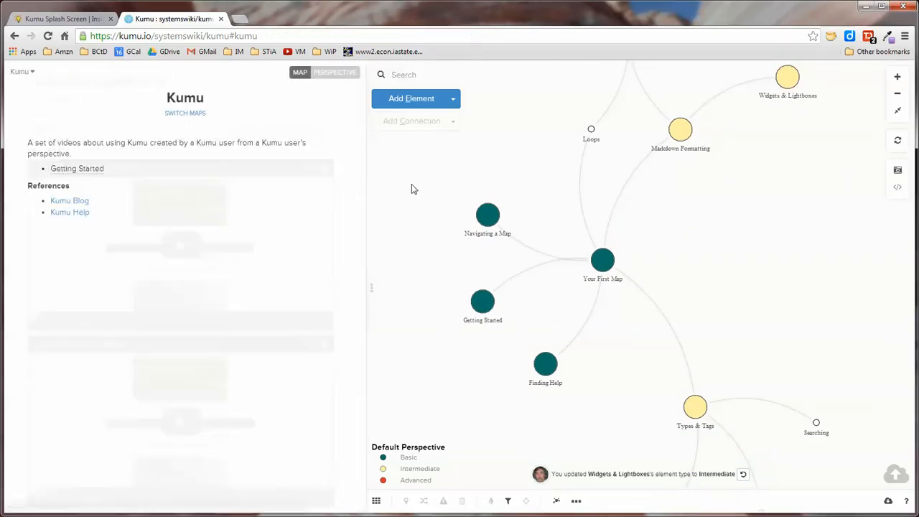
pyautogui.click(334, 75)
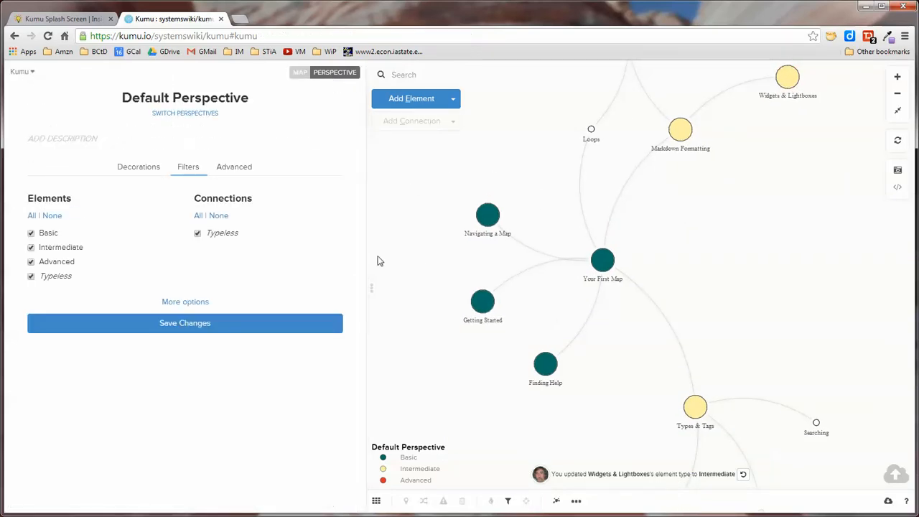
pyautogui.click(191, 325)
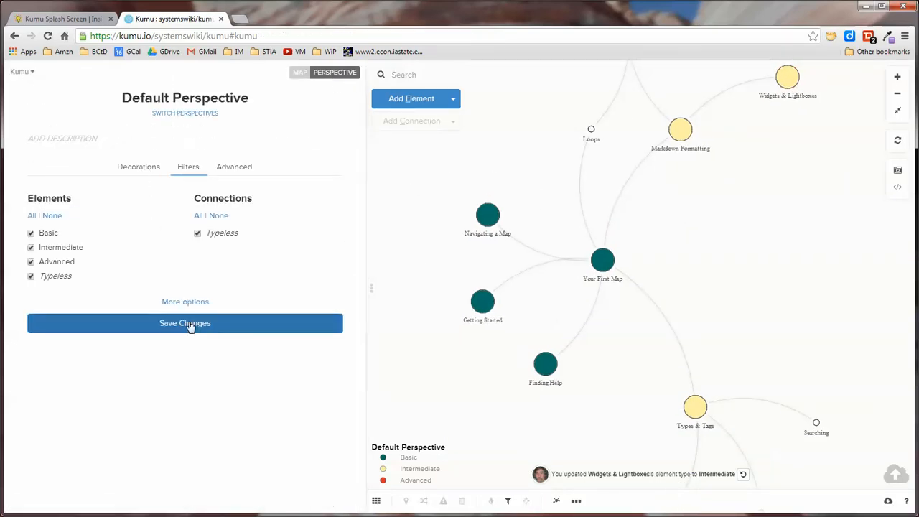
# Start a new element decoration for a custom selection where Element Type is Basic.
pyautogui.click(139, 171)
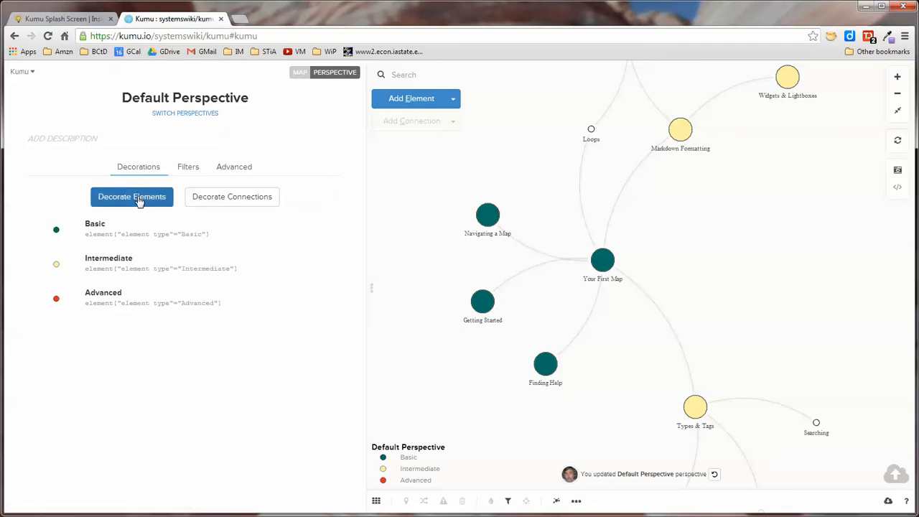
pyautogui.click(139, 198)
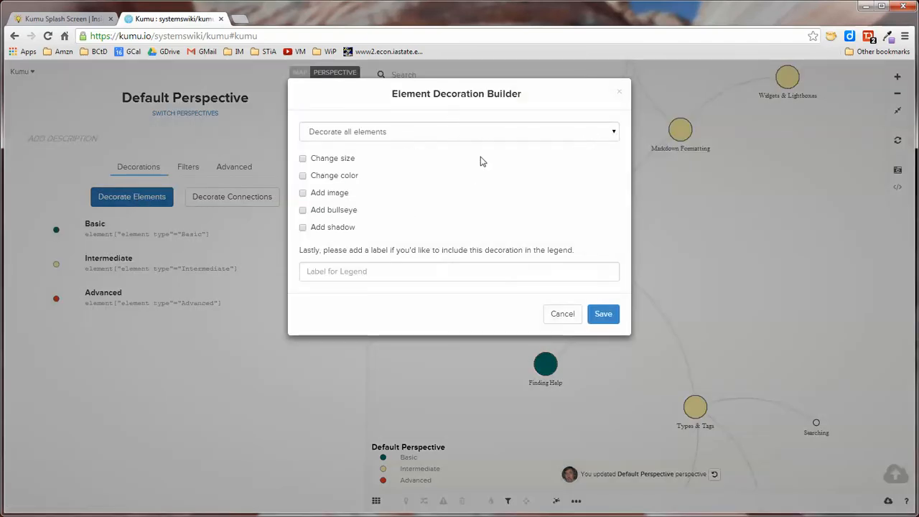
pyautogui.click(603, 136)
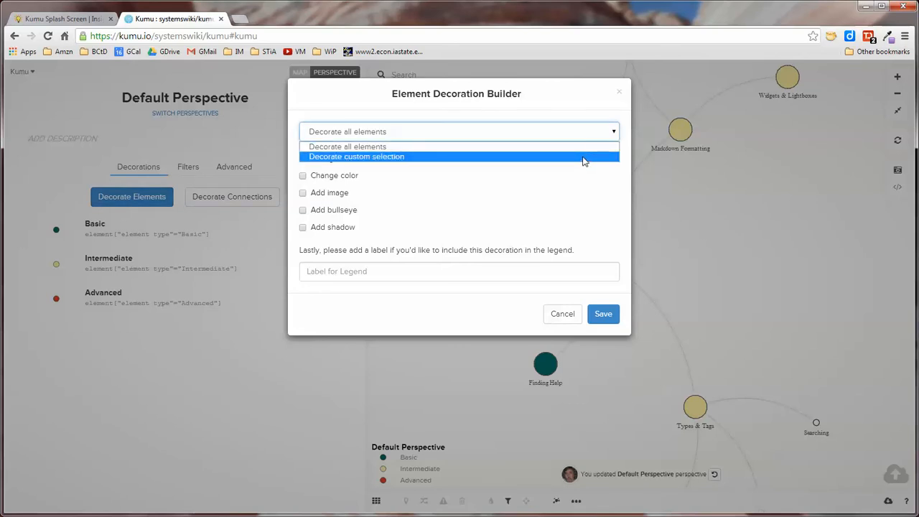
pyautogui.click(583, 157)
pyautogui.click(421, 160)
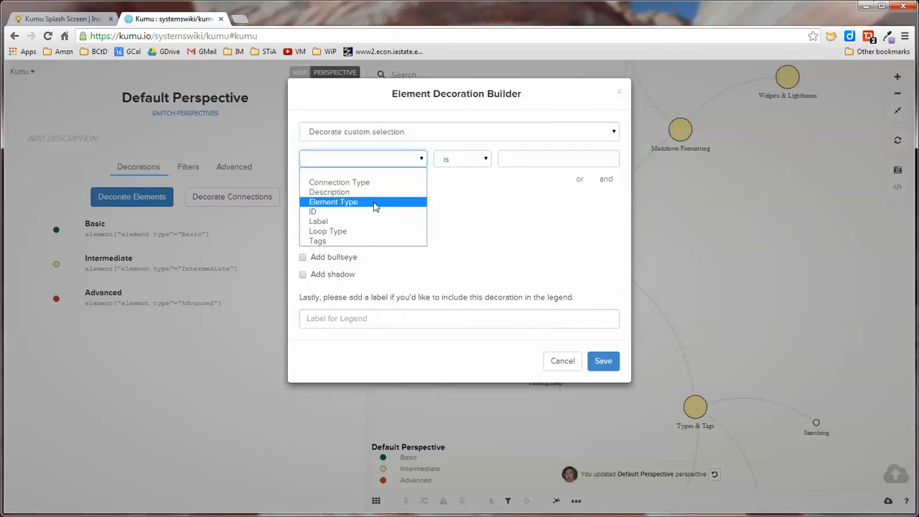
pyautogui.click(374, 207)
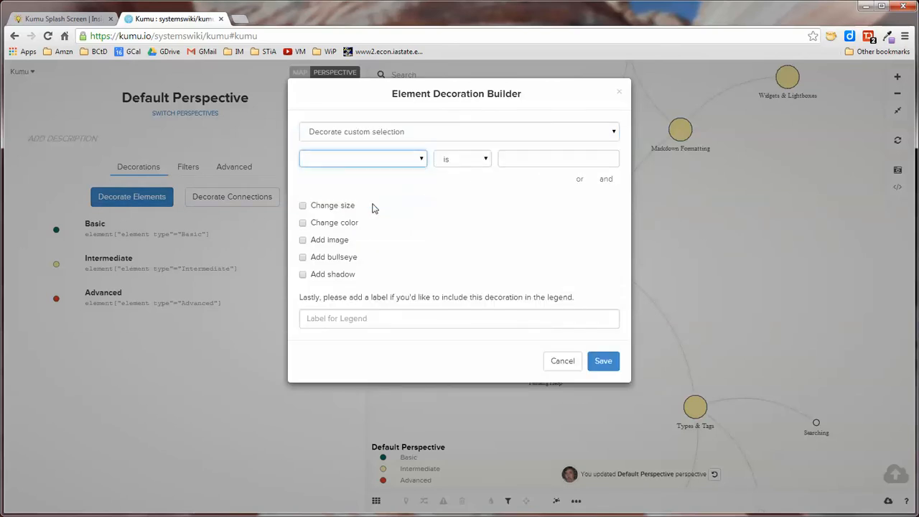
pyautogui.click(501, 163)
pyautogui.write('b')
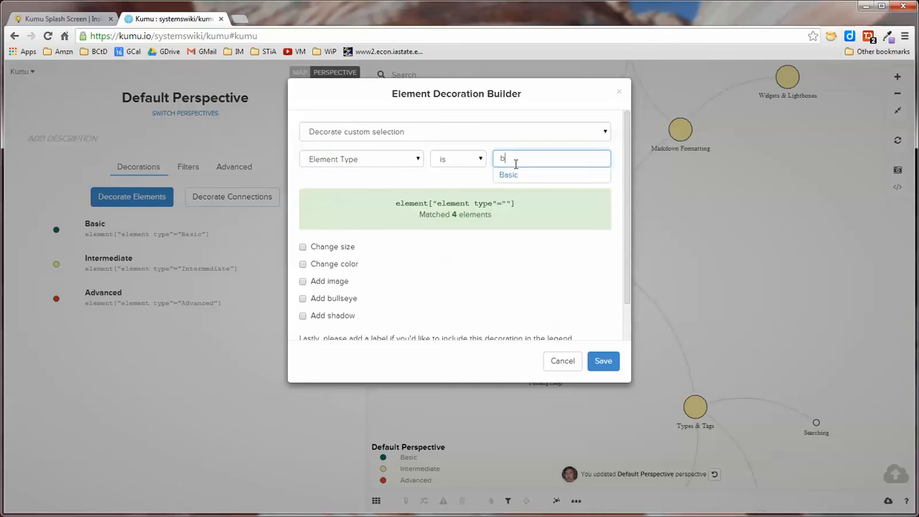
pyautogui.click(509, 175)
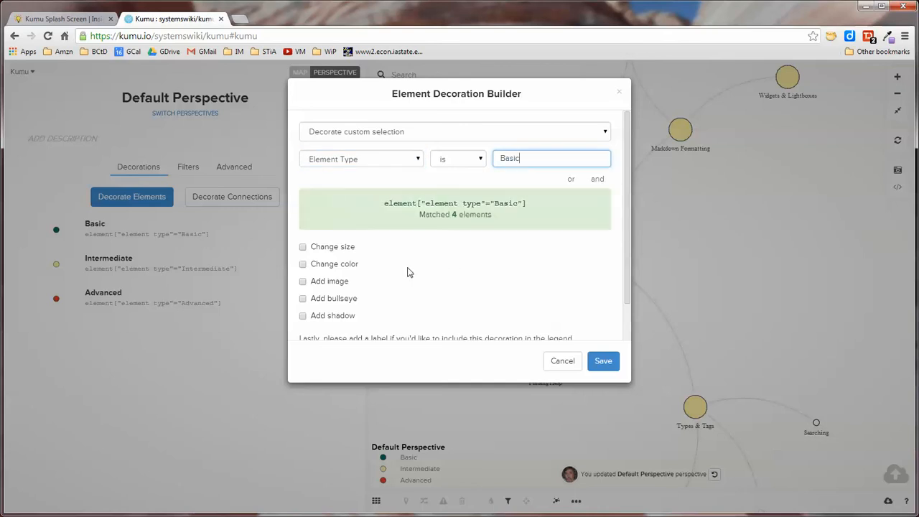
# Enable Change size and set a fixed element size of 20.
pyautogui.click(302, 247)
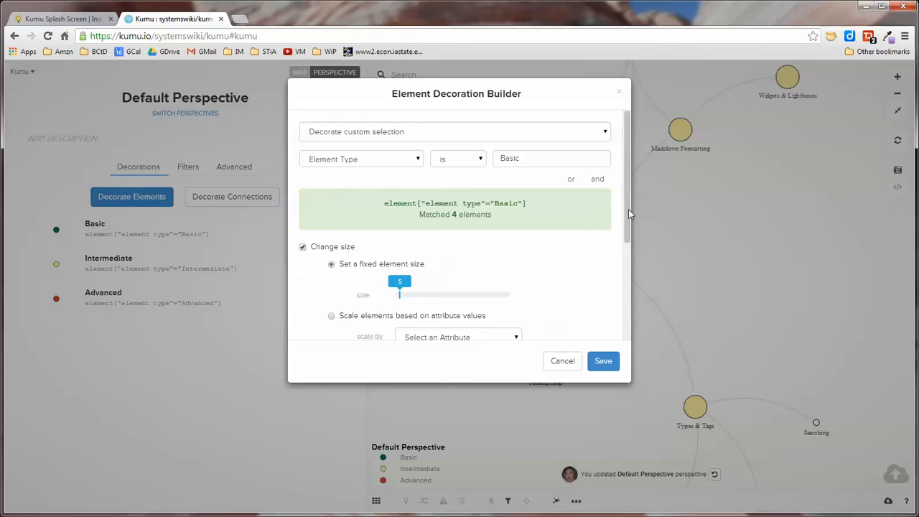
pyautogui.moveTo(628, 208); pyautogui.dragTo(628, 246)
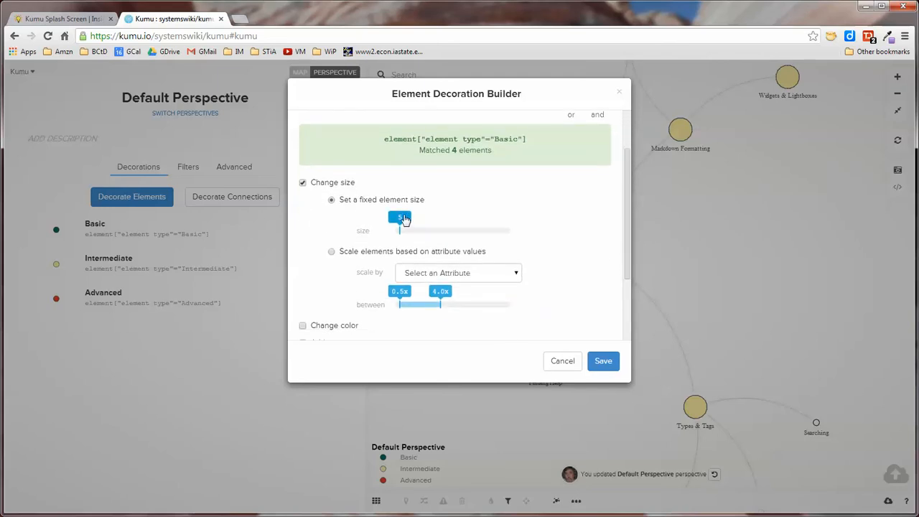
pyautogui.moveTo(404, 219)
pyautogui.mouseDown()
pyautogui.moveTo(427, 223)
pyautogui.moveTo(419, 225)
pyautogui.mouseUp()
pyautogui.moveTo(626, 237); pyautogui.dragTo(629, 278)
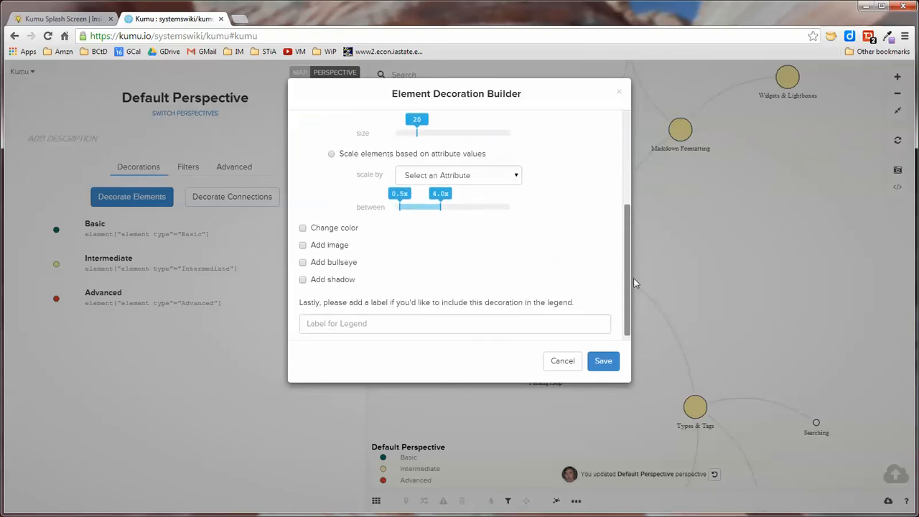
# Enable Change color and pick the fixed color #046e66.
pyautogui.click(302, 228)
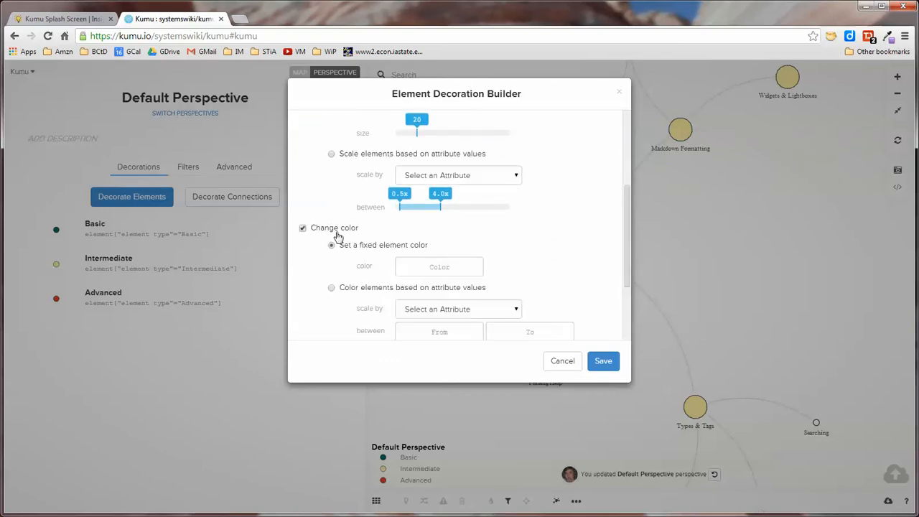
pyautogui.click(459, 261)
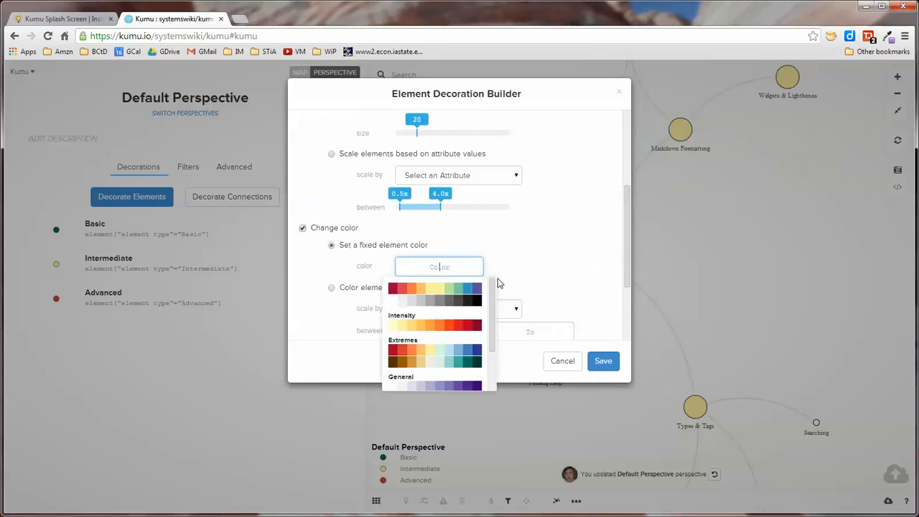
pyautogui.click(465, 367)
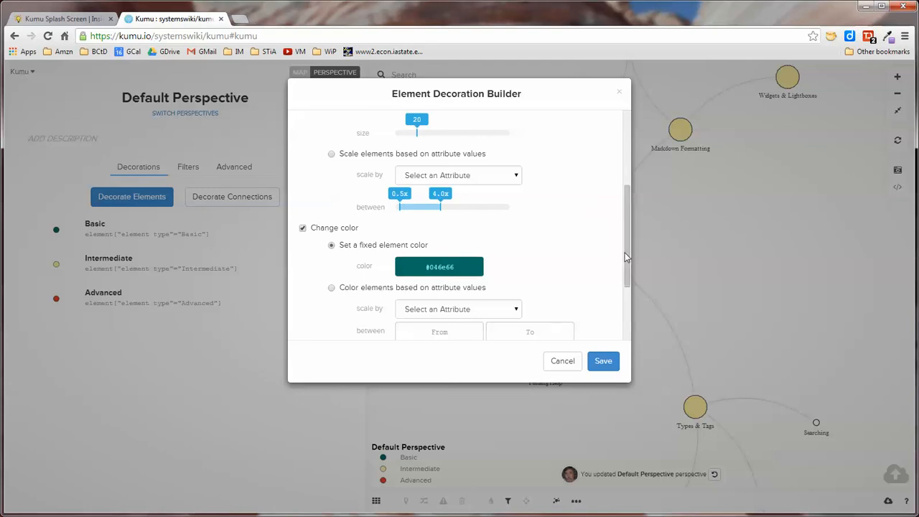
pyautogui.moveTo(626, 258); pyautogui.dragTo(627, 319)
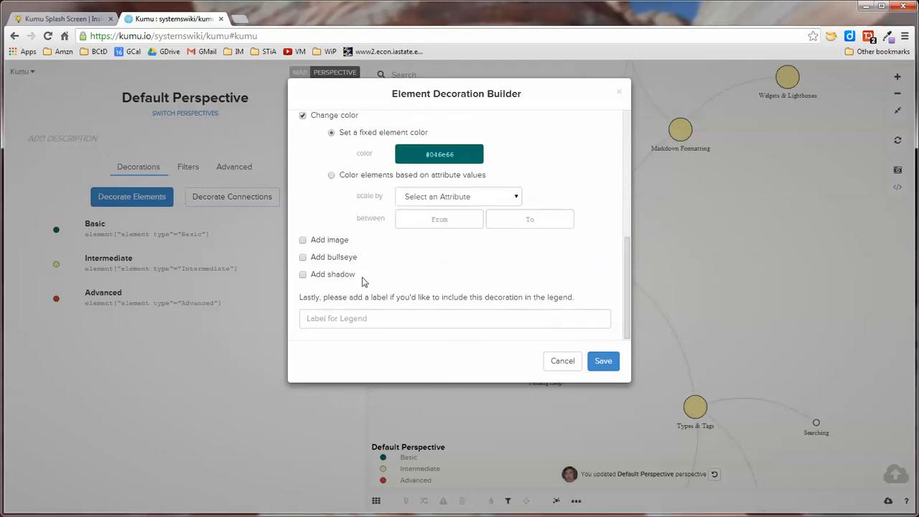
# Cancel the new decoration without saving it.
pyautogui.click(370, 319)
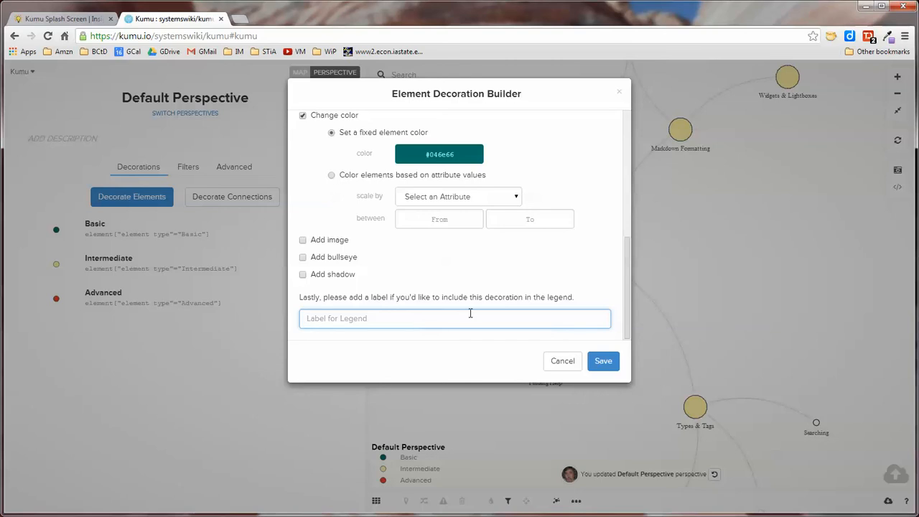
pyautogui.moveTo(627, 294); pyautogui.dragTo(616, 246)
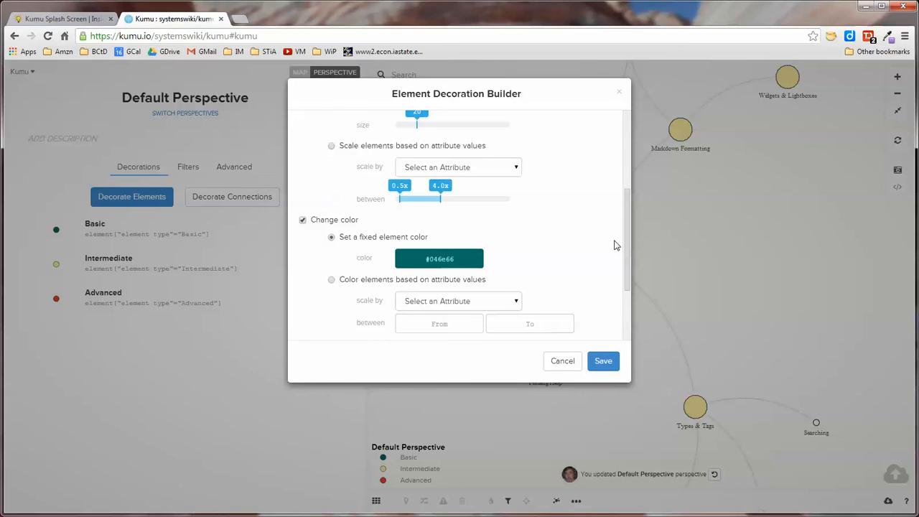
pyautogui.click(562, 361)
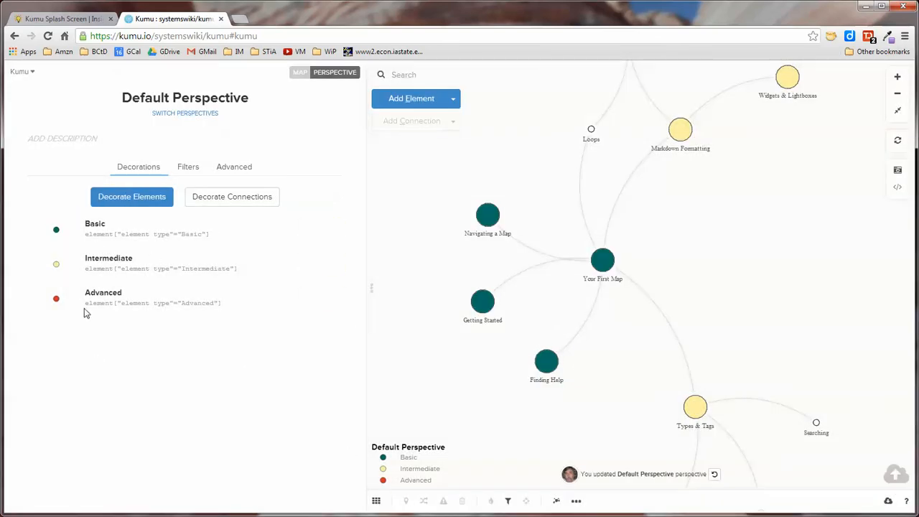
# Open the Intermediate decoration in the builder, review its size and color settings, and cancel without changes.
pyautogui.moveTo(109, 232)
pyautogui.click(311, 266)
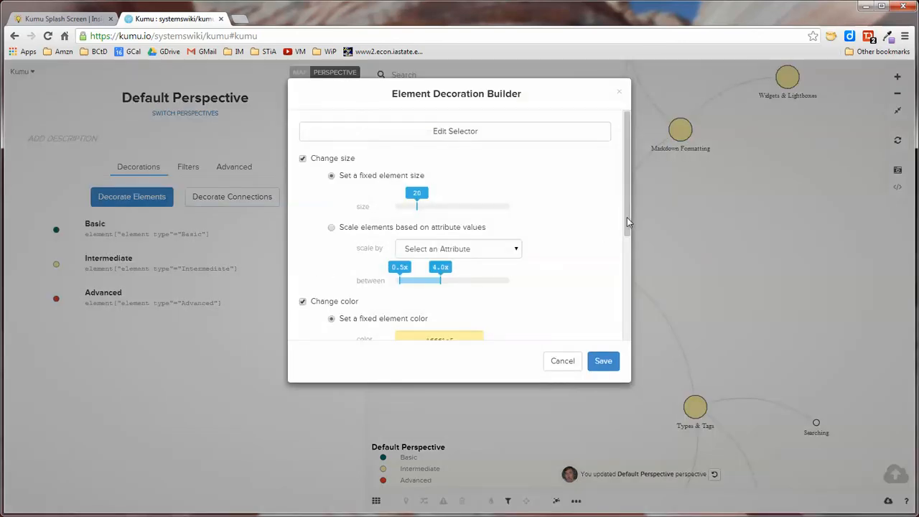
pyautogui.moveTo(626, 218)
pyautogui.mouseDown()
pyautogui.moveTo(630, 308)
pyautogui.moveTo(623, 219)
pyautogui.mouseUp()
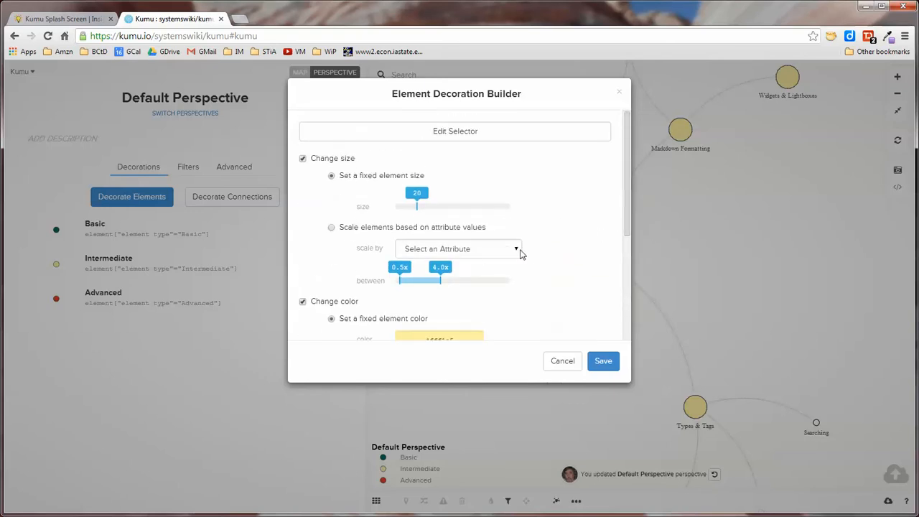
pyautogui.moveTo(624, 215); pyautogui.dragTo(628, 286)
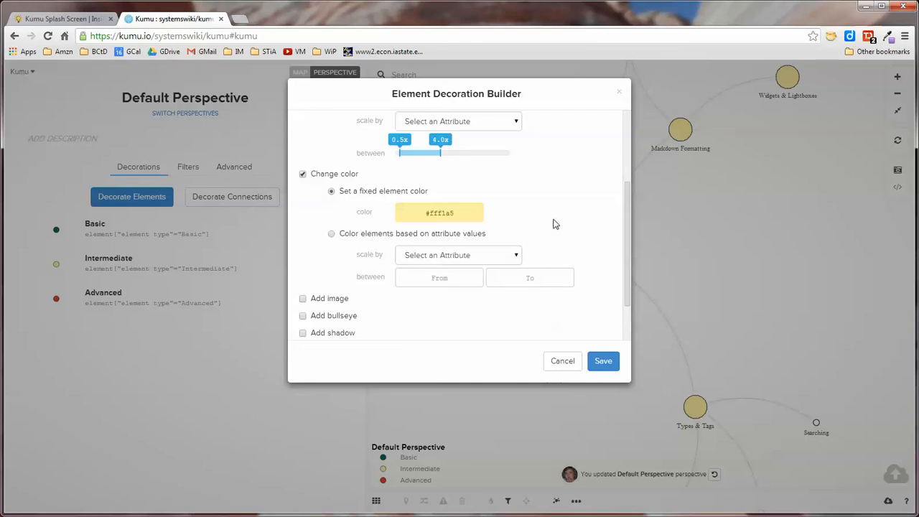
pyautogui.moveTo(629, 278); pyautogui.dragTo(628, 332)
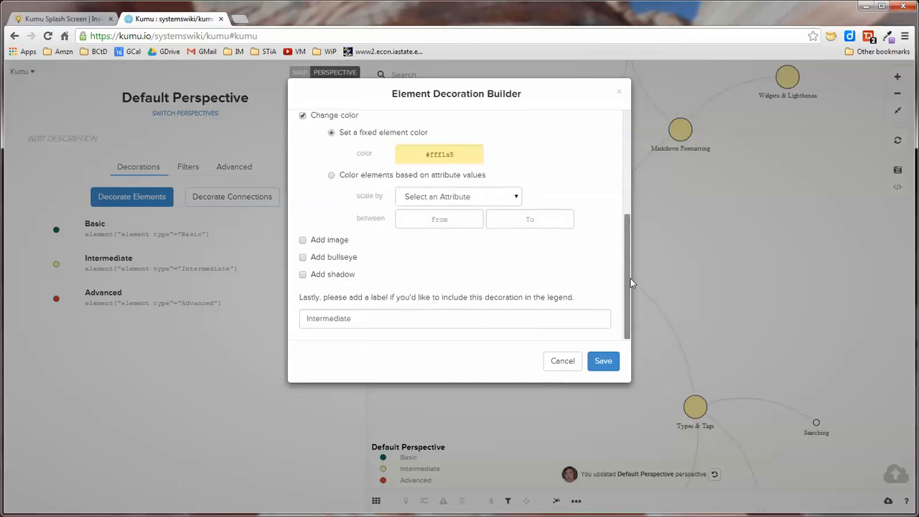
pyautogui.scroll(3, 629, 284)
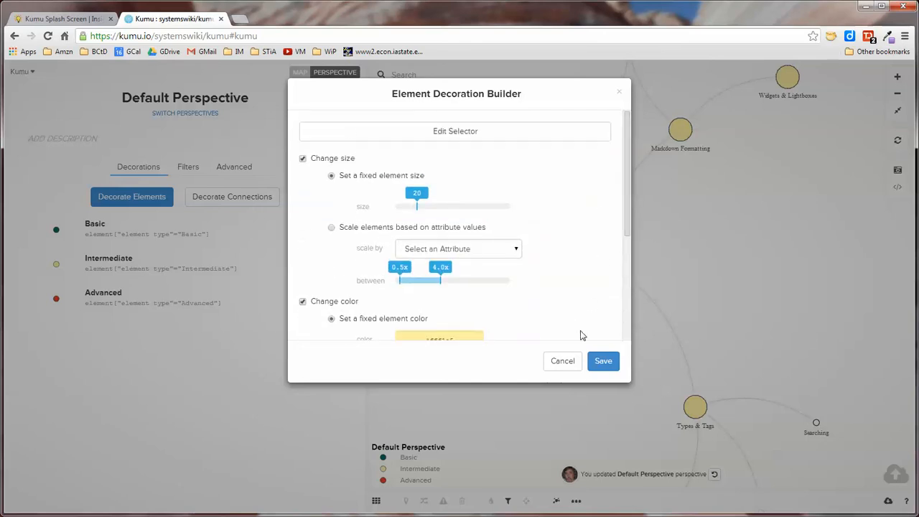
pyautogui.click(567, 364)
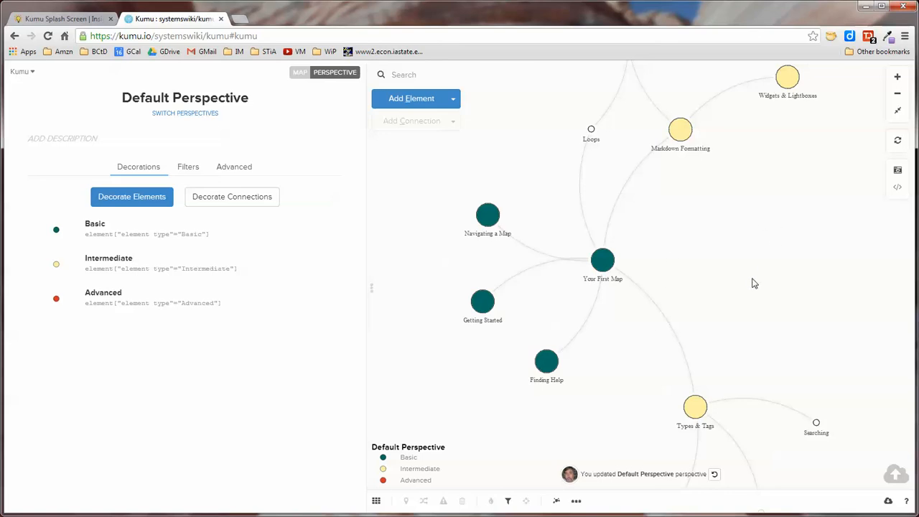
# Filter the map to show only Basic elements and zoom to fit.
pyautogui.scroll(-3, 751, 285)
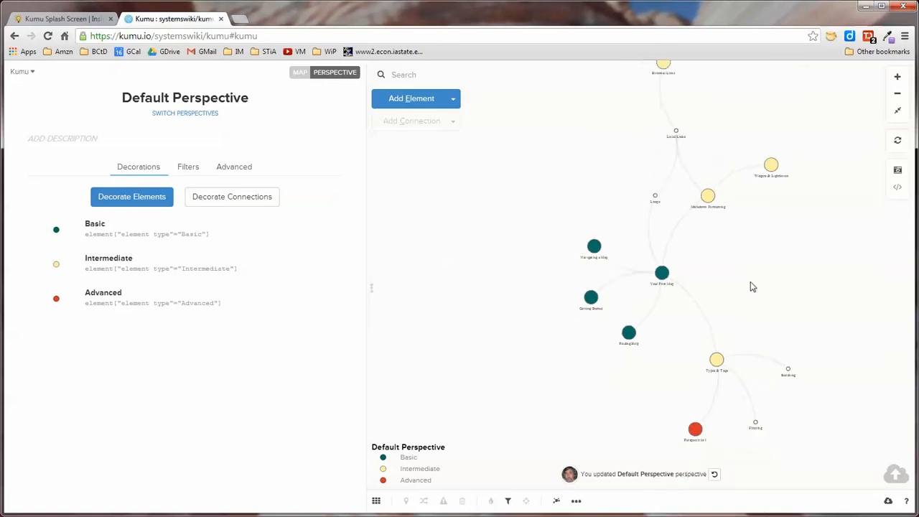
pyautogui.moveTo(779, 275); pyautogui.dragTo(724, 182)
pyautogui.scroll(-1, 695, 293)
pyautogui.scroll(3, 691, 285)
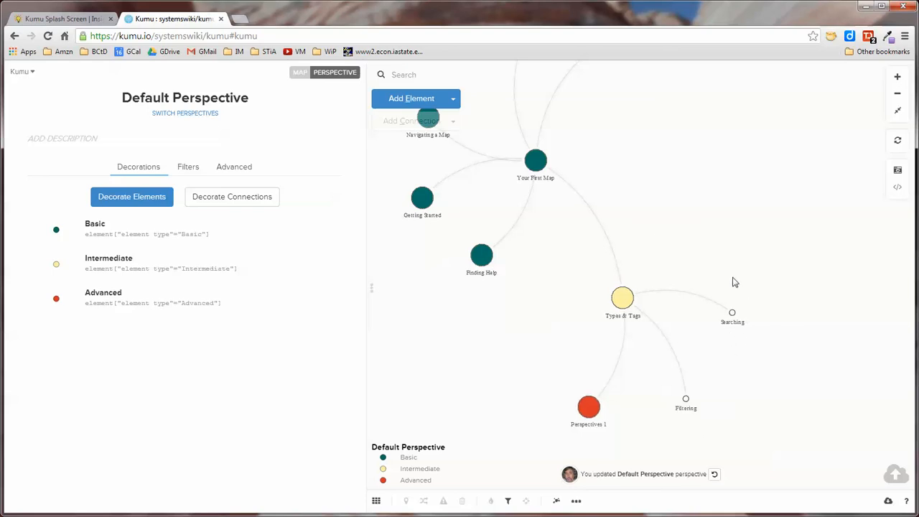
pyautogui.moveTo(680, 220); pyautogui.dragTo(699, 231)
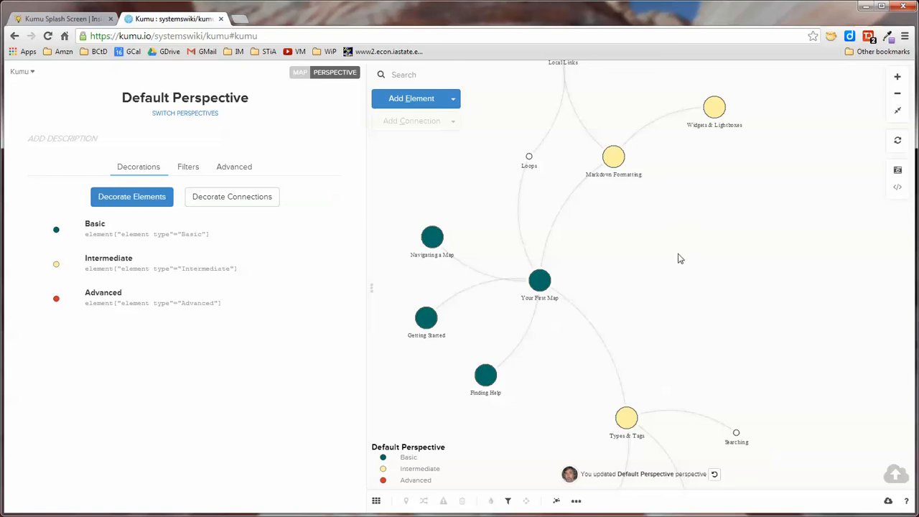
pyautogui.moveTo(677, 259); pyautogui.dragTo(687, 166)
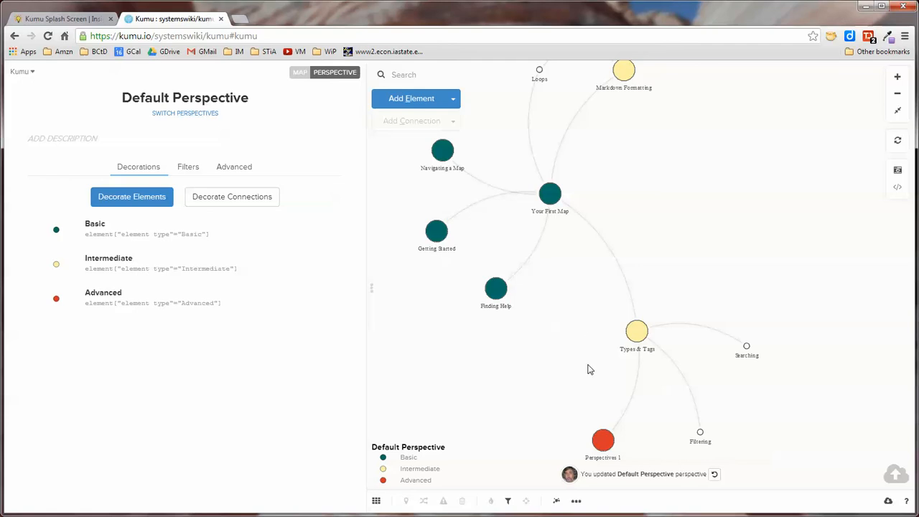
pyautogui.click(509, 501)
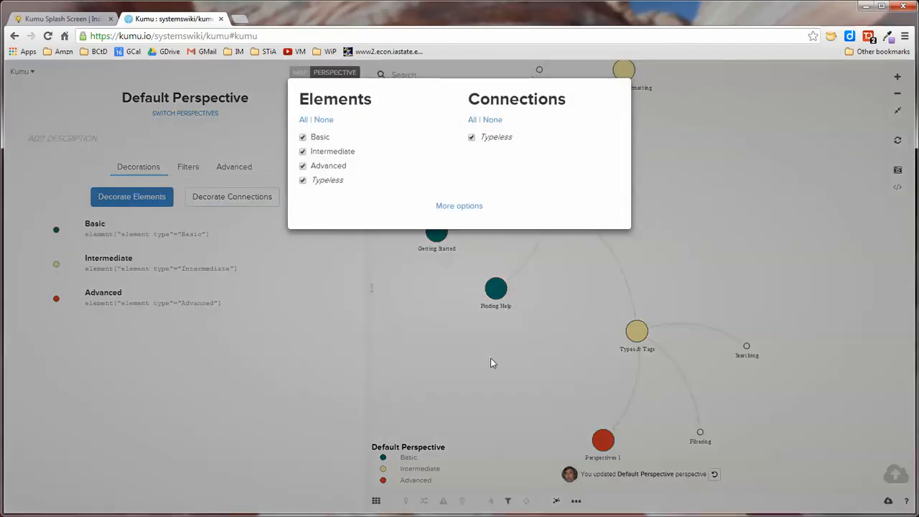
pyautogui.click(303, 152)
pyautogui.click(302, 166)
pyautogui.click(302, 180)
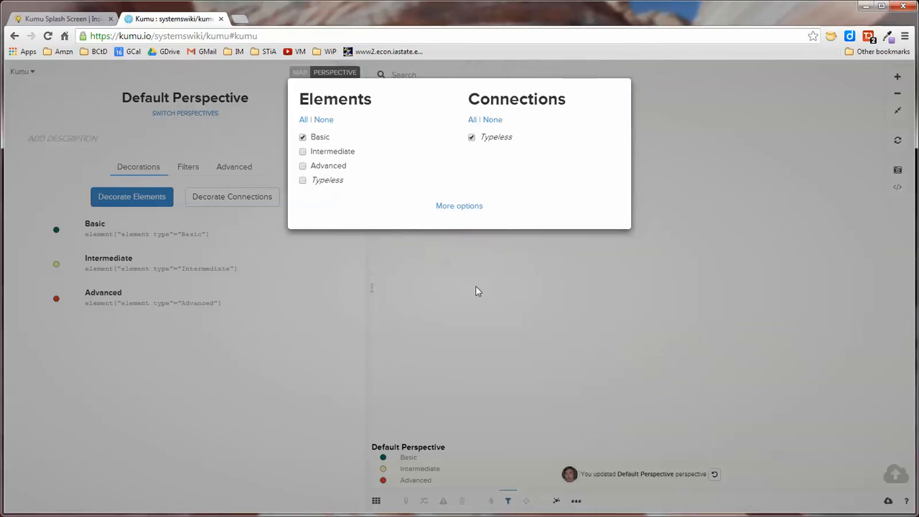
pyautogui.click(550, 320)
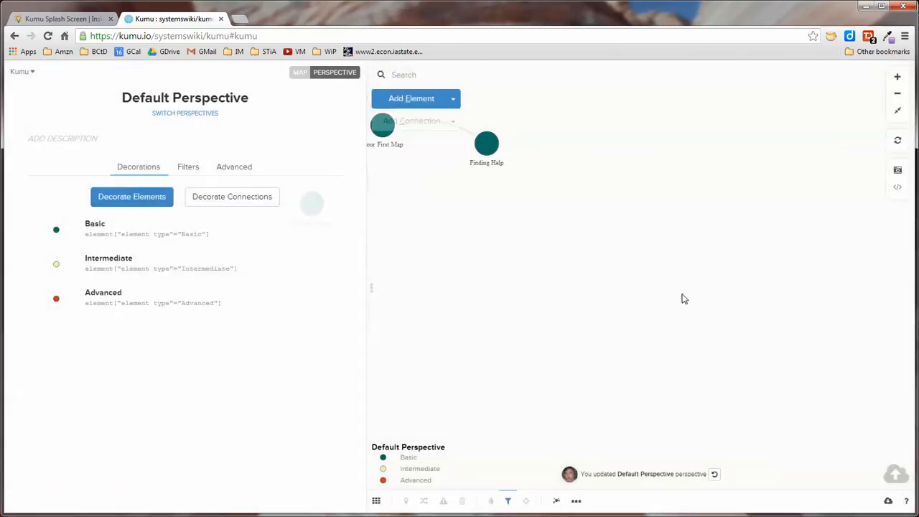
pyautogui.click(896, 111)
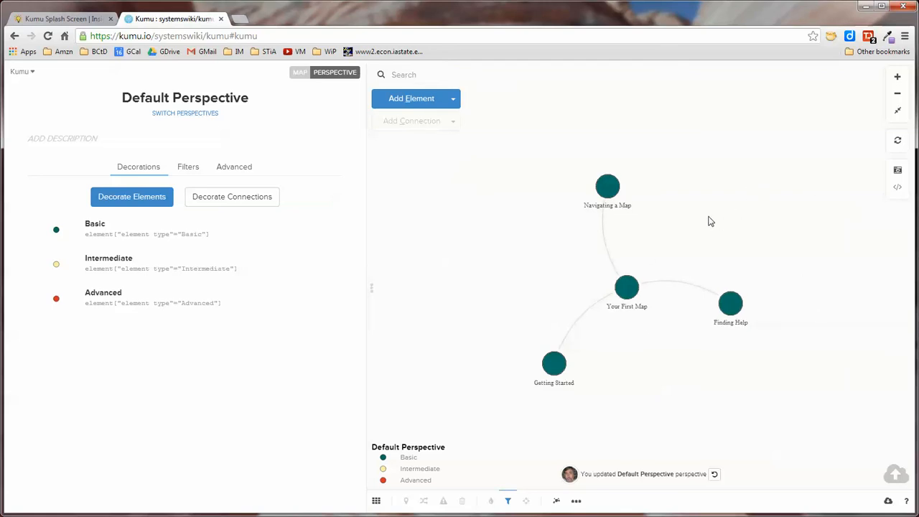
# Filter the map to show only Intermediate and Advanced elements and zoom to fit.
pyautogui.click(508, 501)
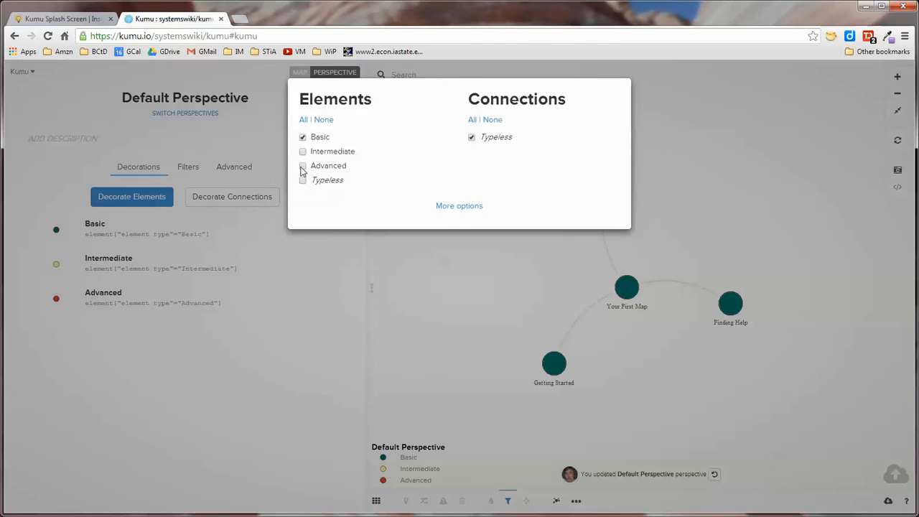
pyautogui.click(303, 165)
pyautogui.click(303, 151)
pyautogui.click(302, 137)
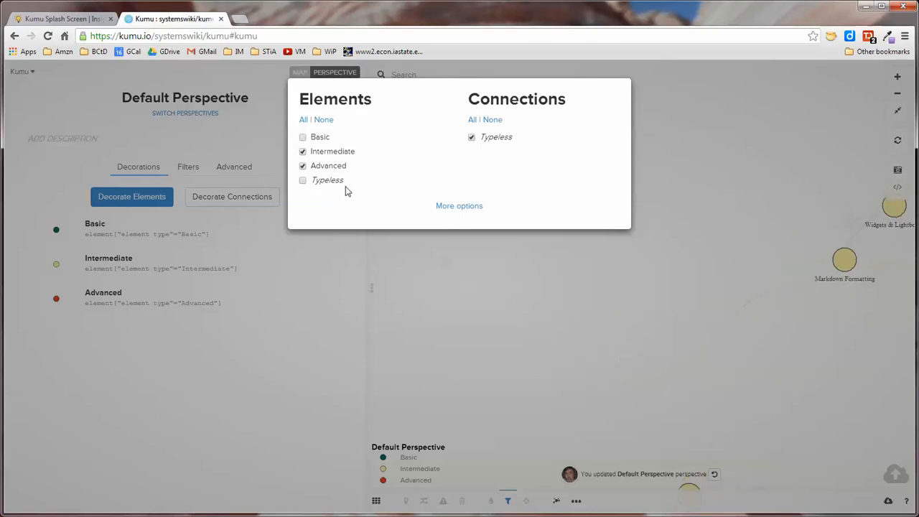
pyautogui.click(567, 323)
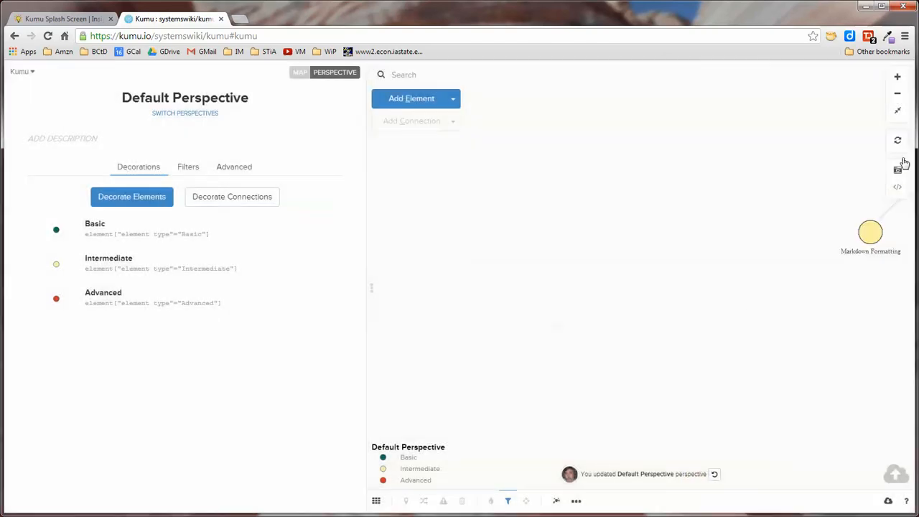
pyautogui.click(898, 113)
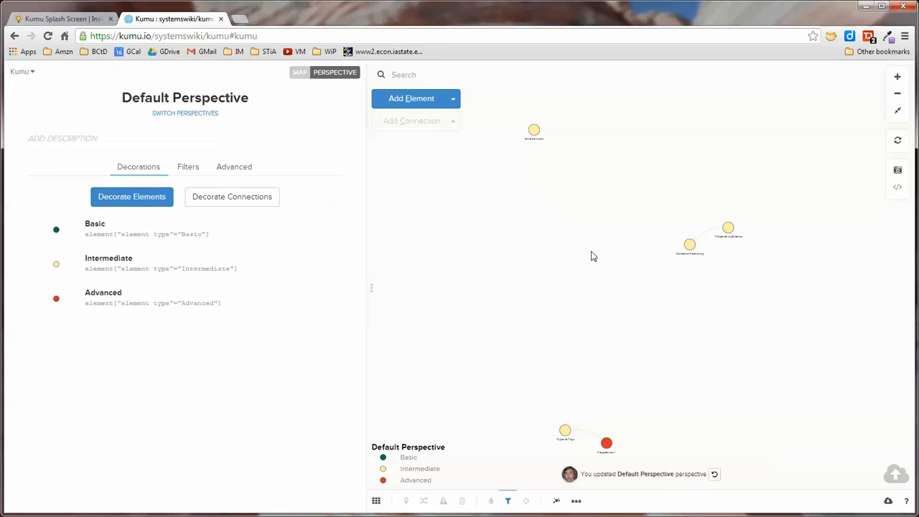
# Re-enable Basic and Typeless elements in the filter and zoom the map to fit.
pyautogui.click(507, 502)
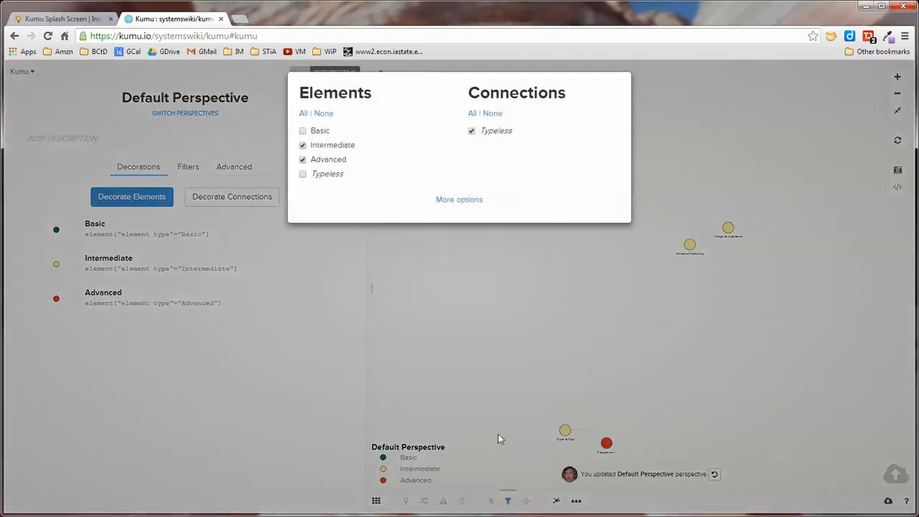
pyautogui.click(303, 137)
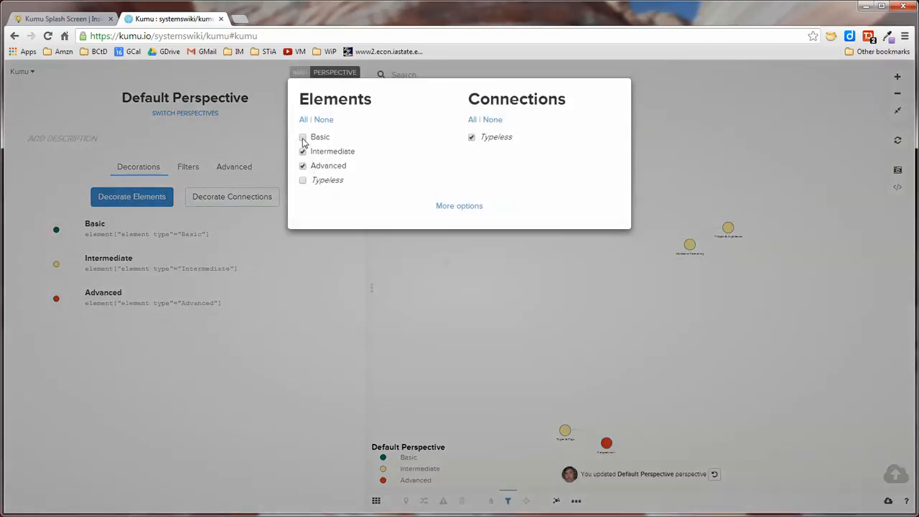
pyautogui.click(302, 180)
pyautogui.click(467, 353)
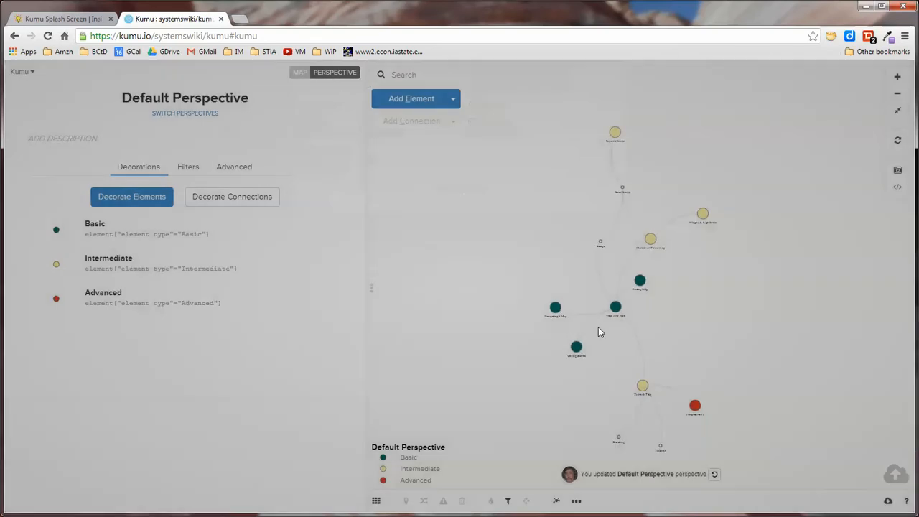
pyautogui.click(897, 110)
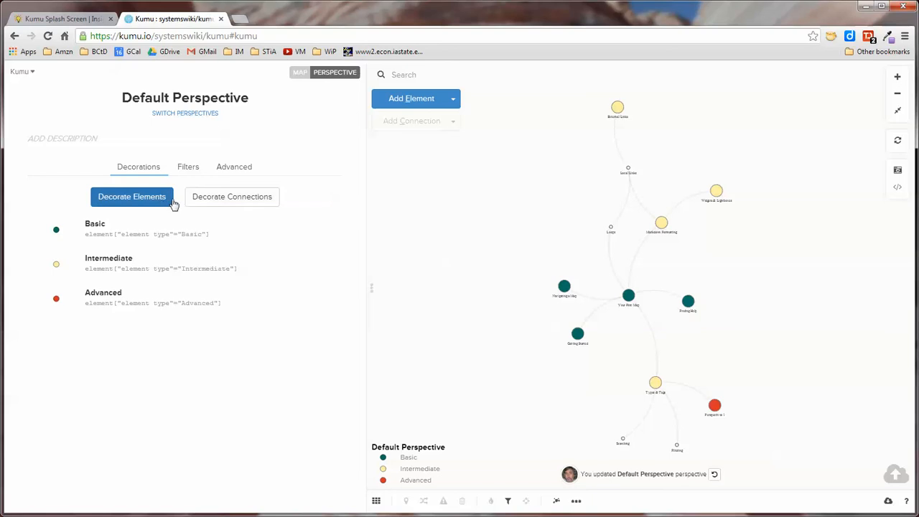
# Review the perspective's generated CSS in the Advanced editor, then return to Decorations.
pyautogui.click(239, 171)
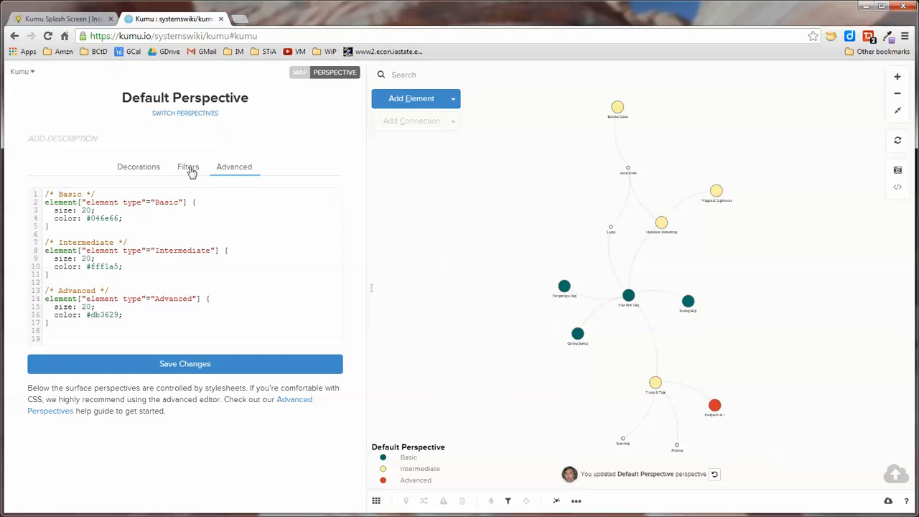
pyautogui.click(154, 168)
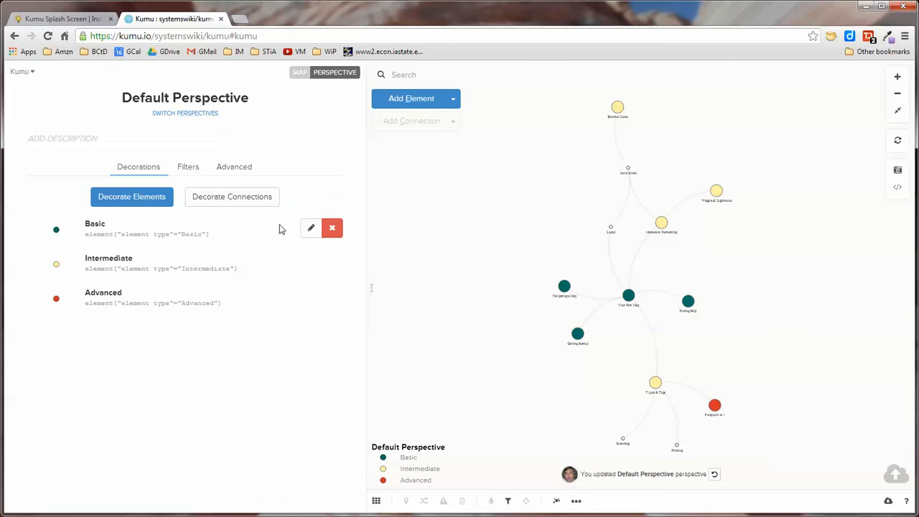
# Reopen the Intermediate decoration in the builder, scroll through it, and close it unchanged.
pyautogui.click(311, 264)
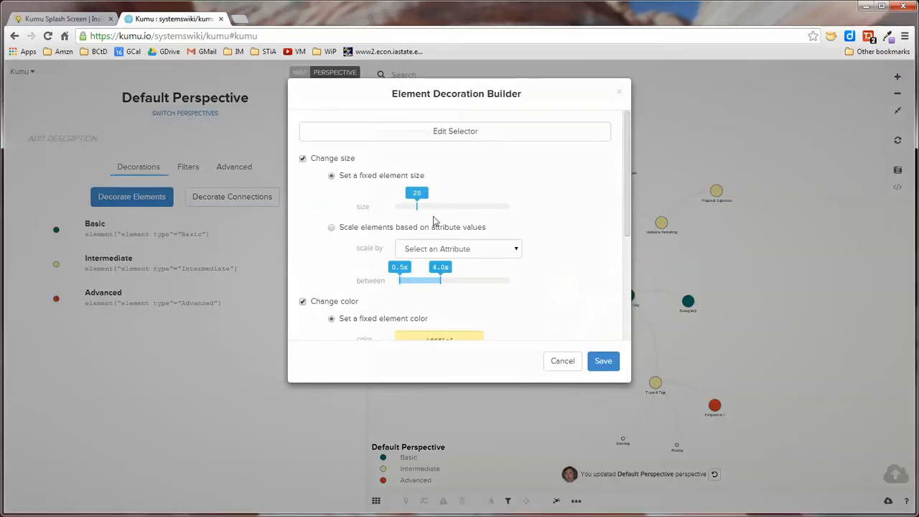
pyautogui.moveTo(627, 157); pyautogui.dragTo(626, 122)
pyautogui.click(620, 94)
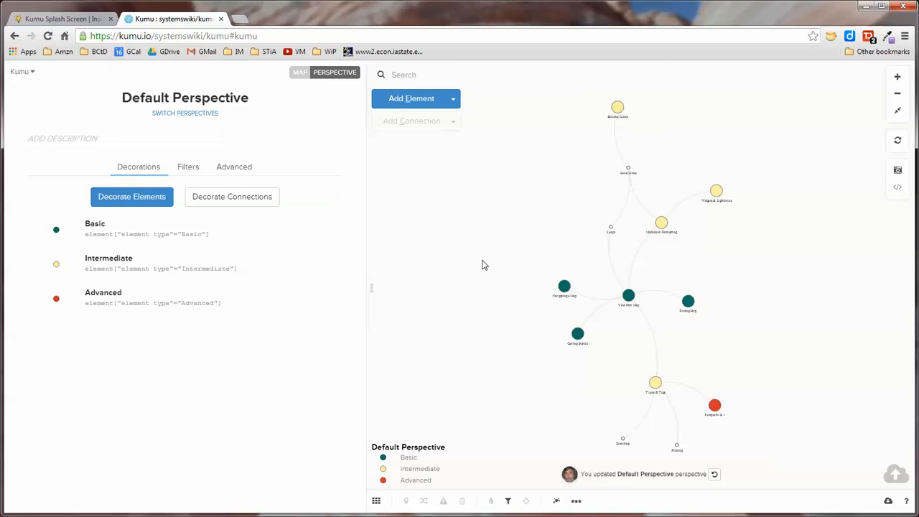